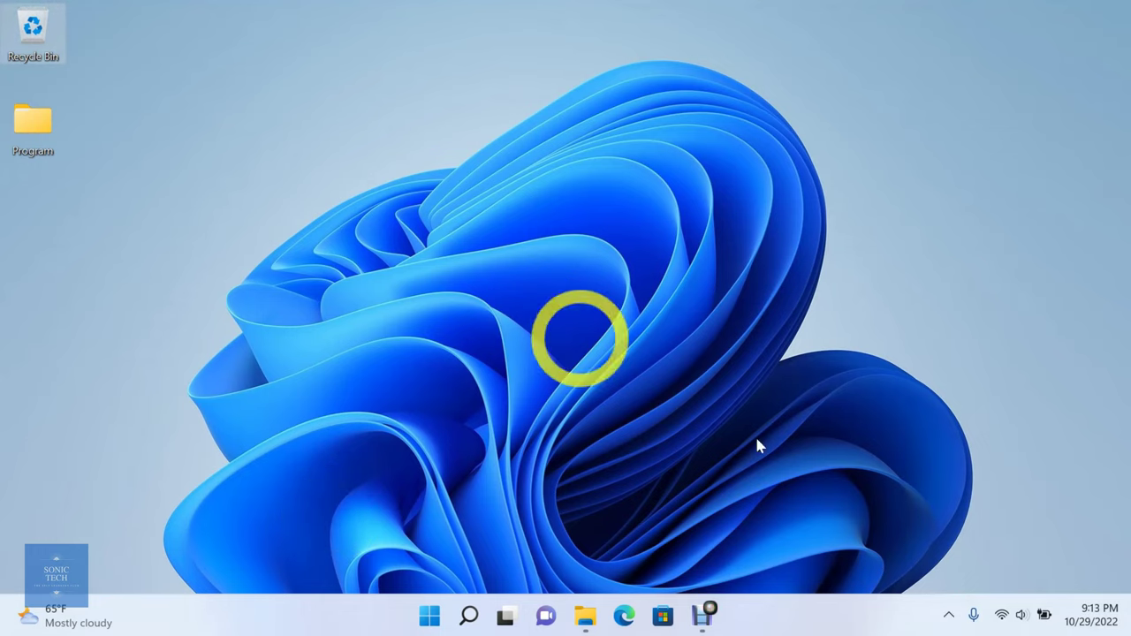
# - Go to Time & language > Language & region in Settings via Quick Settings
pyautogui.click(1023, 623)
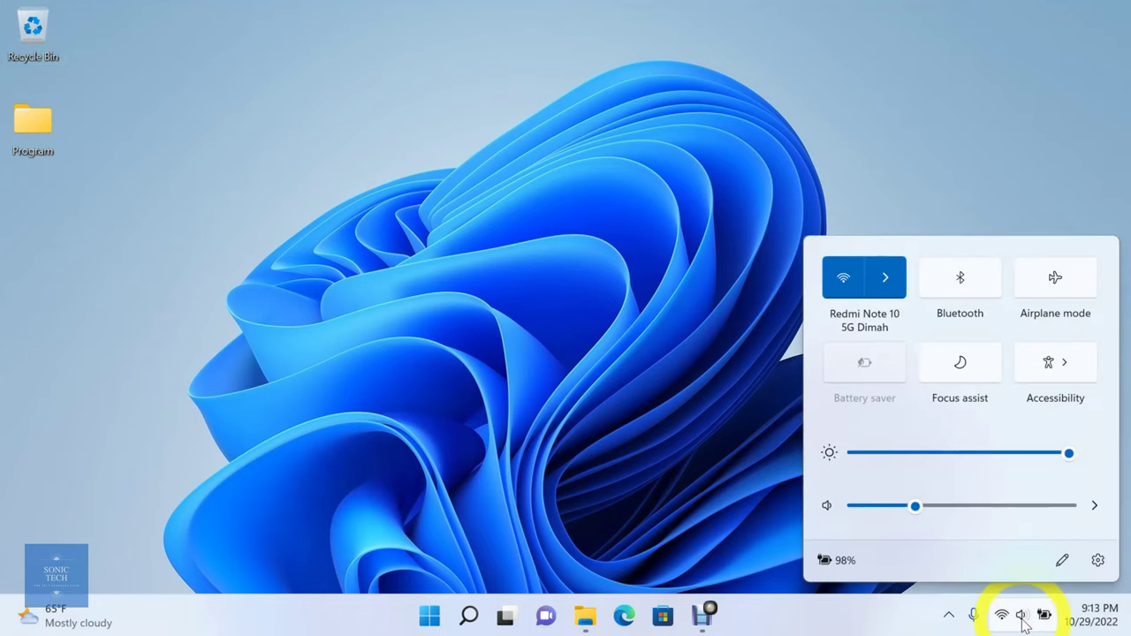
pyautogui.click(1100, 562)
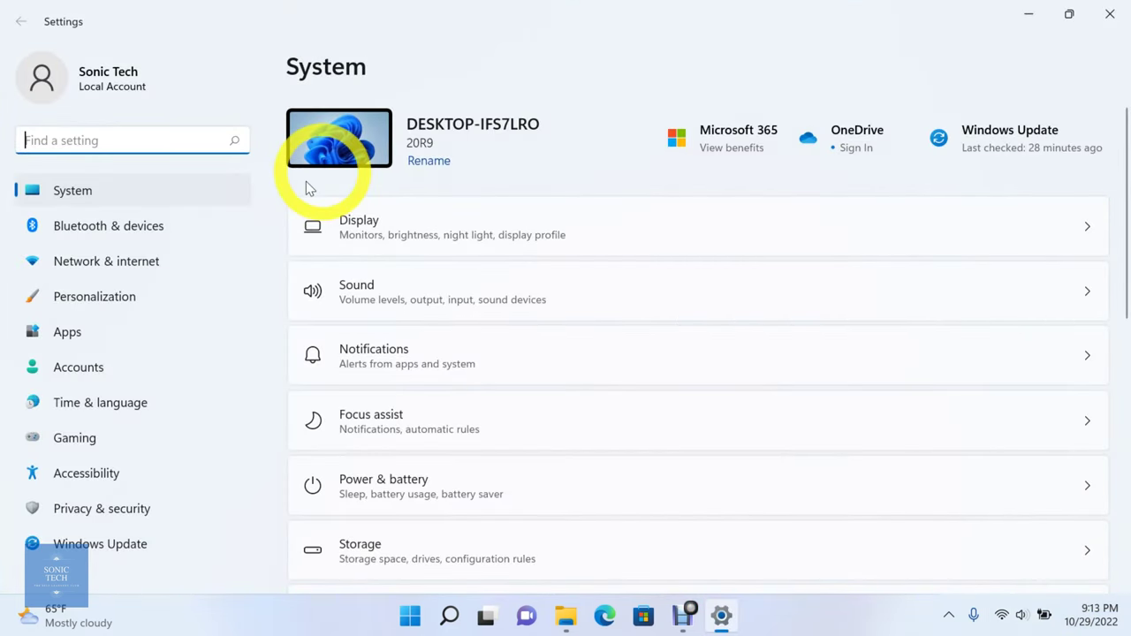
pyautogui.click(202, 407)
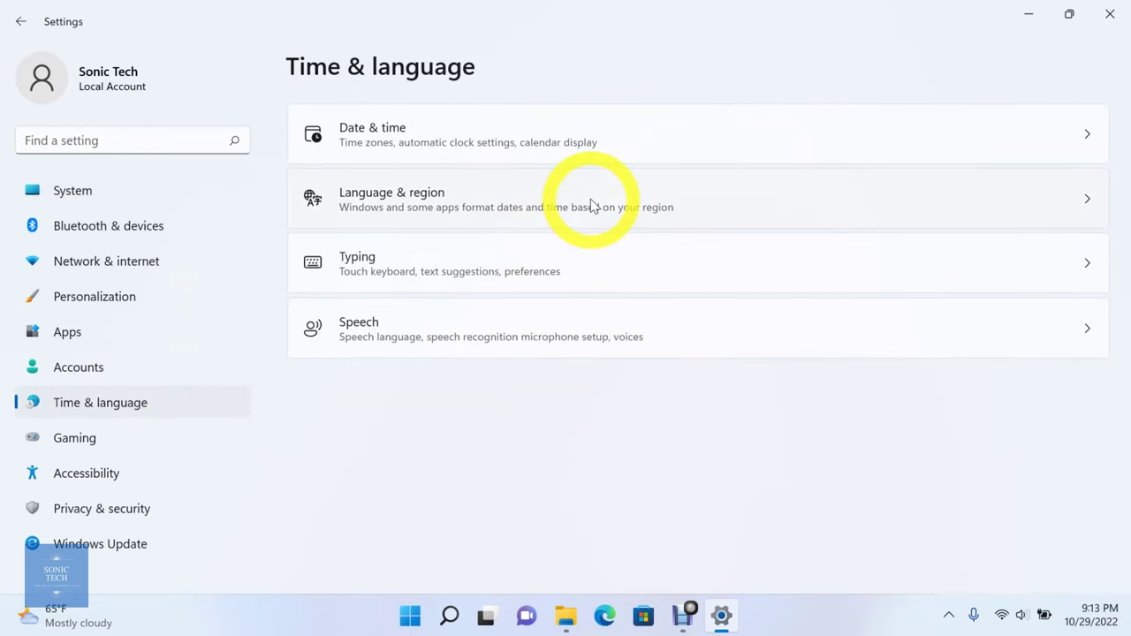
pyautogui.click(859, 196)
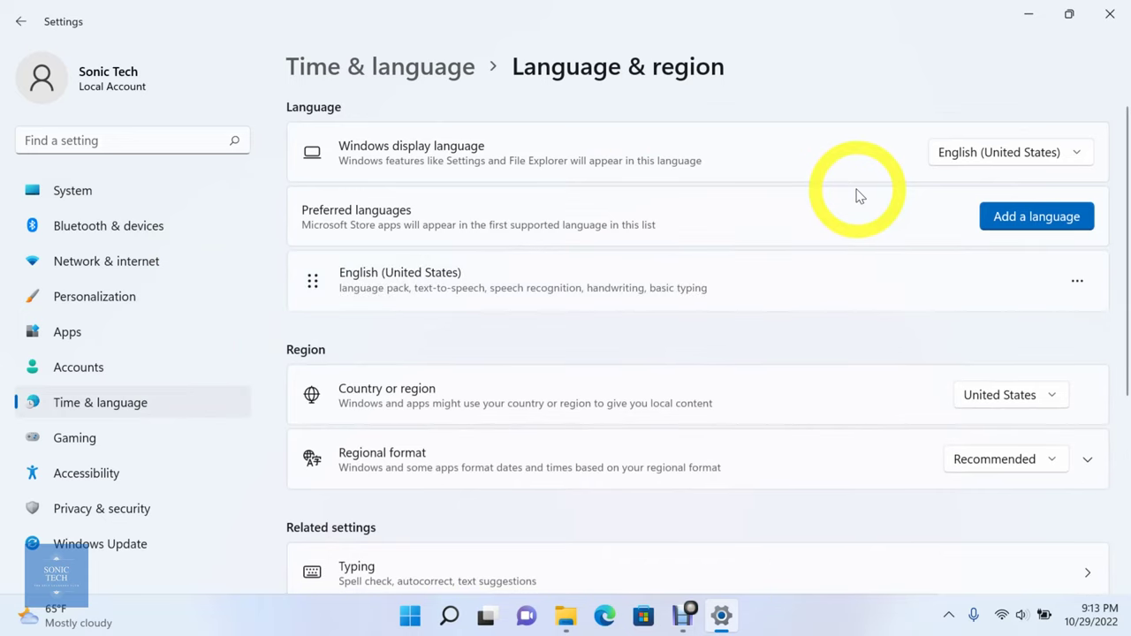
# - Add a preferred language and select Français (France) from the language list
pyautogui.click(1055, 221)
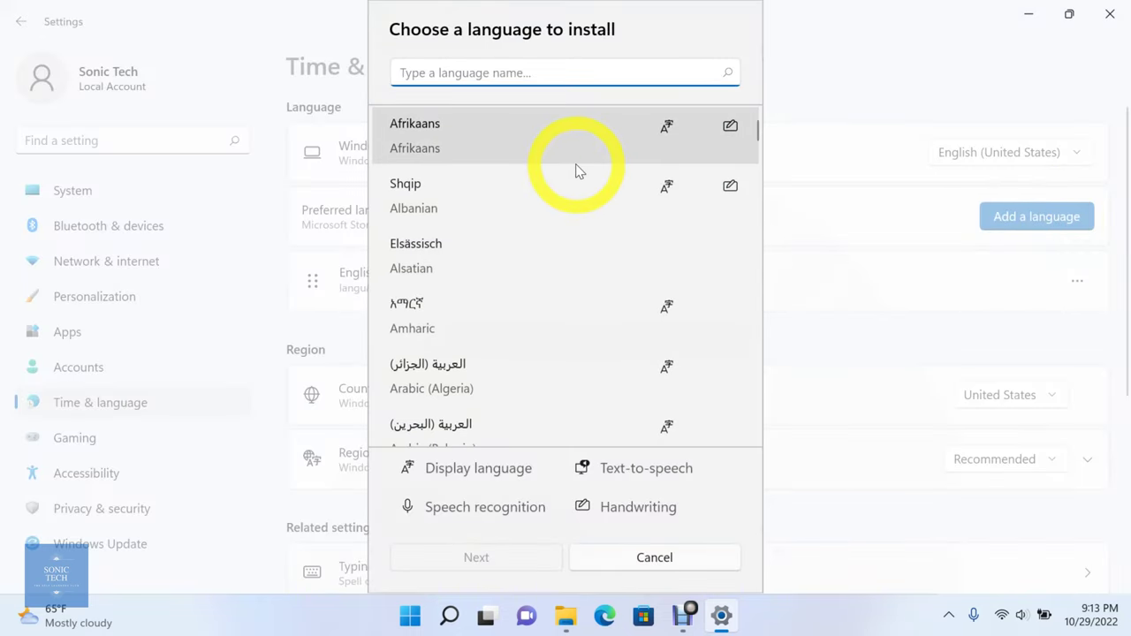
pyautogui.scroll(-3, 576, 172)
pyautogui.scroll(-4, 576, 172)
pyautogui.scroll(-5, 575, 172)
pyautogui.scroll(-4, 576, 171)
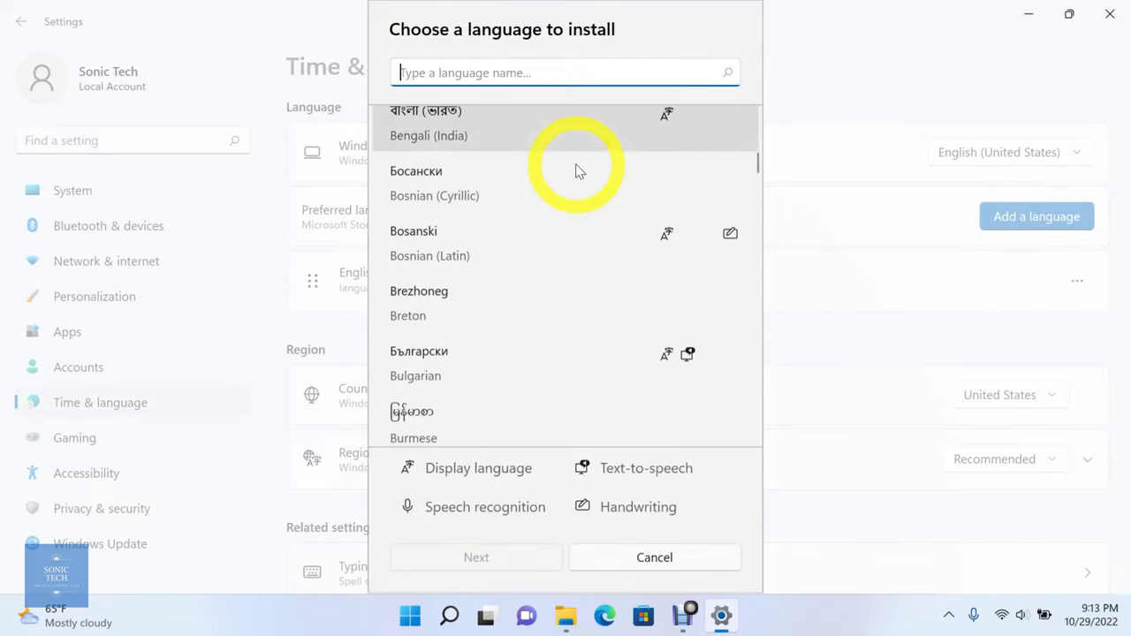
pyautogui.scroll(-1, 575, 172)
pyautogui.scroll(-2, 576, 171)
pyautogui.scroll(-1, 576, 172)
pyautogui.scroll(-1, 575, 170)
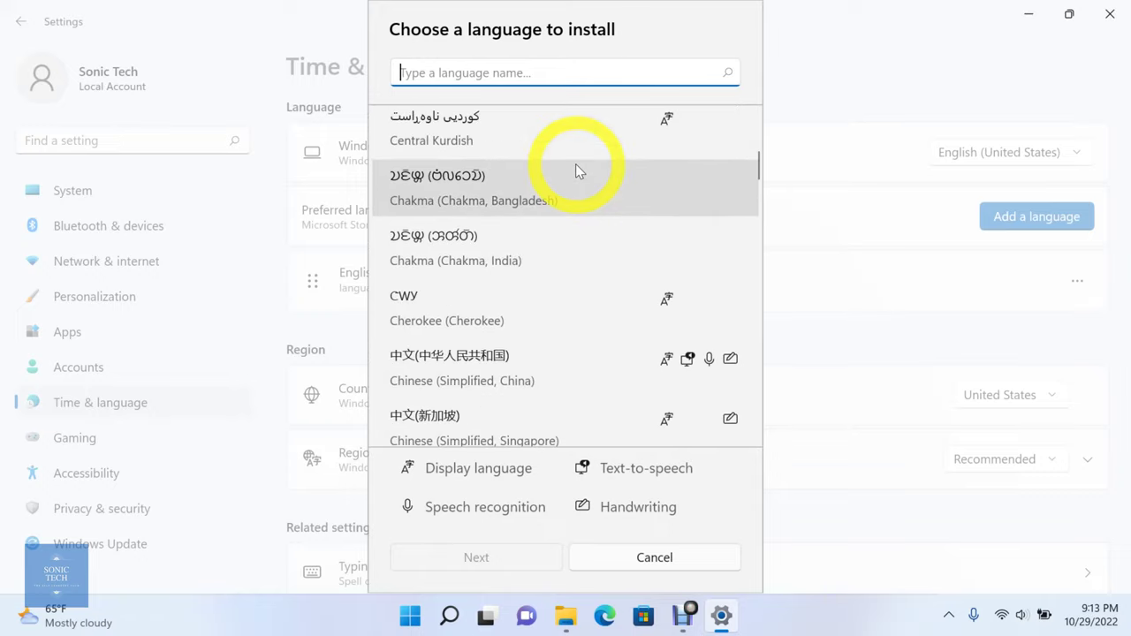
pyautogui.scroll(-3, 576, 170)
pyautogui.scroll(-1, 575, 171)
pyautogui.scroll(-2, 576, 170)
pyautogui.scroll(-4, 576, 172)
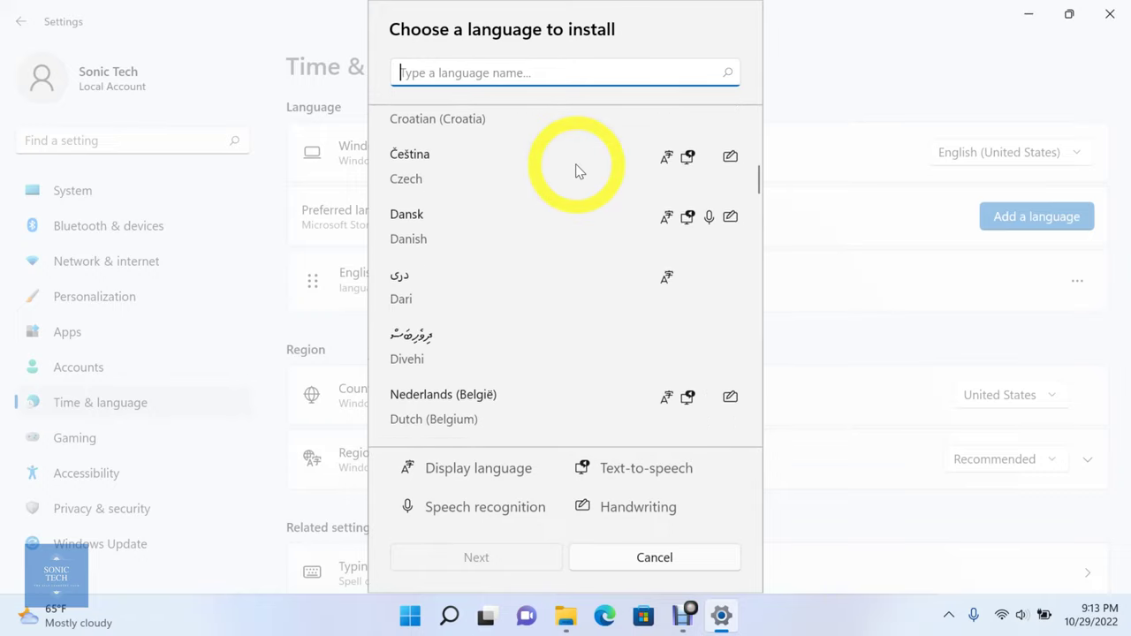
pyautogui.scroll(-1, 575, 172)
pyautogui.scroll(-4, 575, 171)
pyautogui.scroll(-4, 576, 171)
pyautogui.scroll(-2, 576, 171)
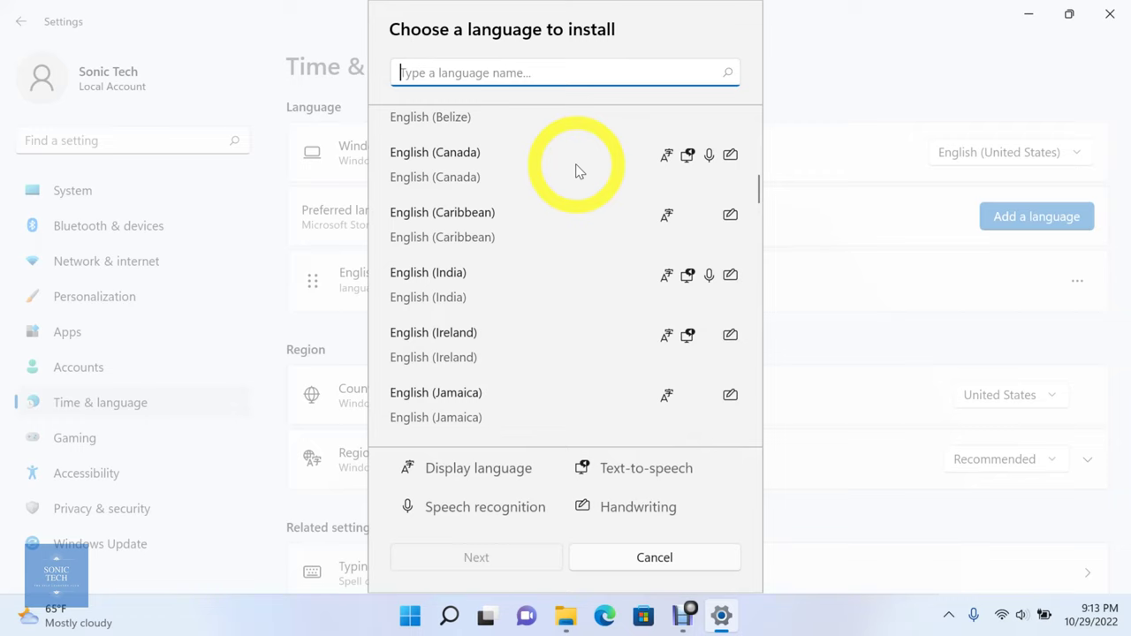
pyautogui.scroll(-2, 576, 172)
pyautogui.scroll(-4, 575, 172)
pyautogui.scroll(-5, 575, 171)
pyautogui.scroll(-5, 575, 171)
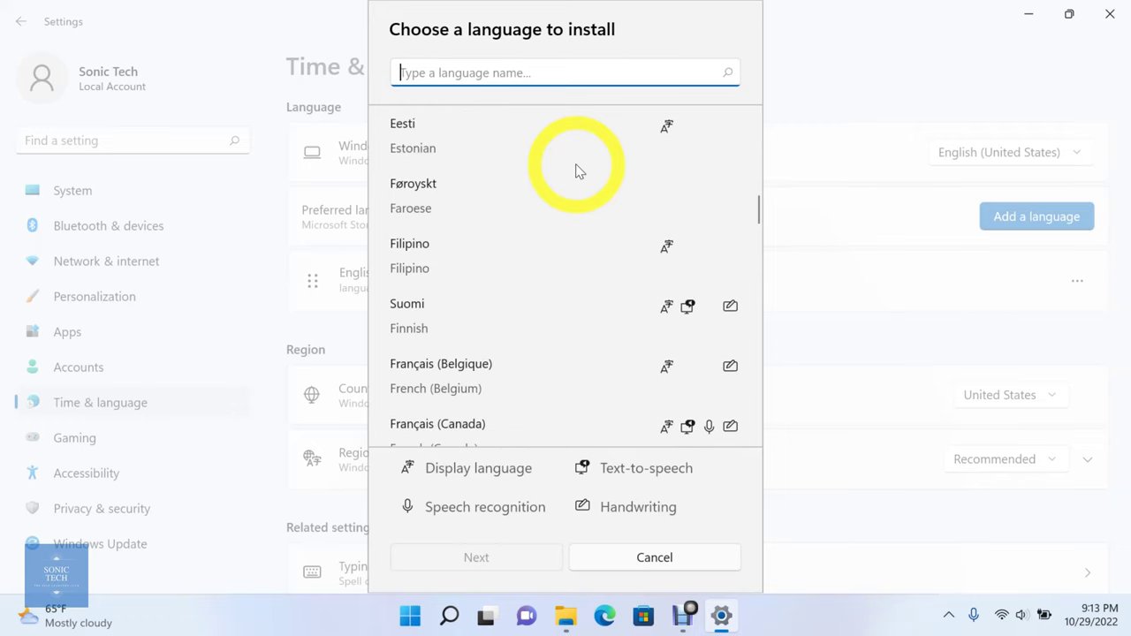
pyautogui.scroll(-3, 576, 171)
pyautogui.scroll(-3, 575, 171)
pyautogui.scroll(1, 575, 170)
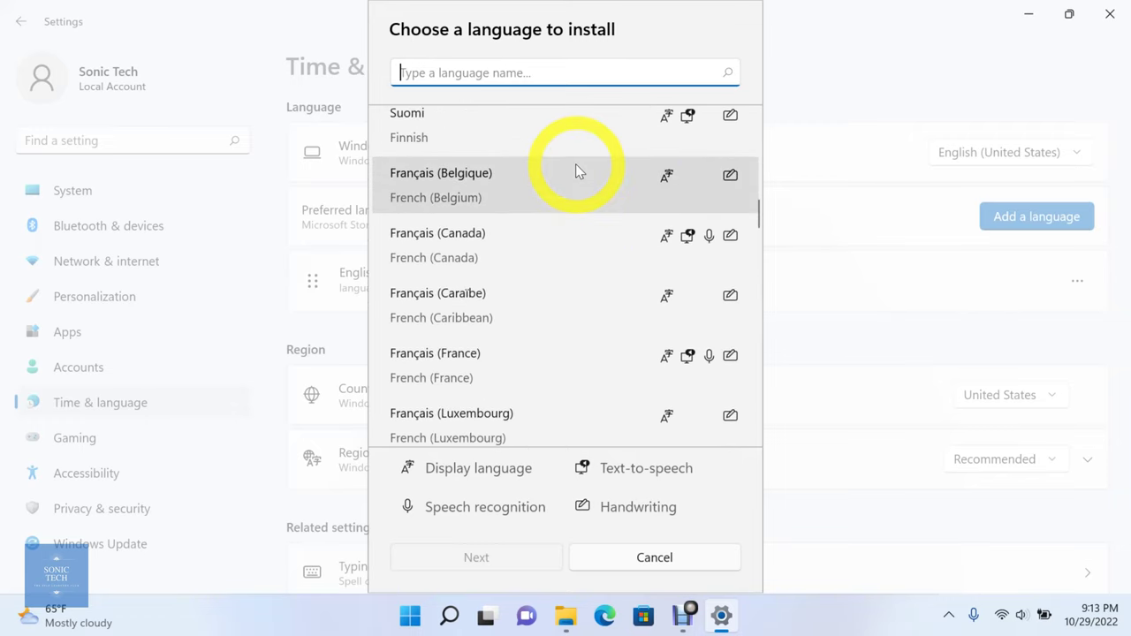
pyautogui.scroll(1, 576, 171)
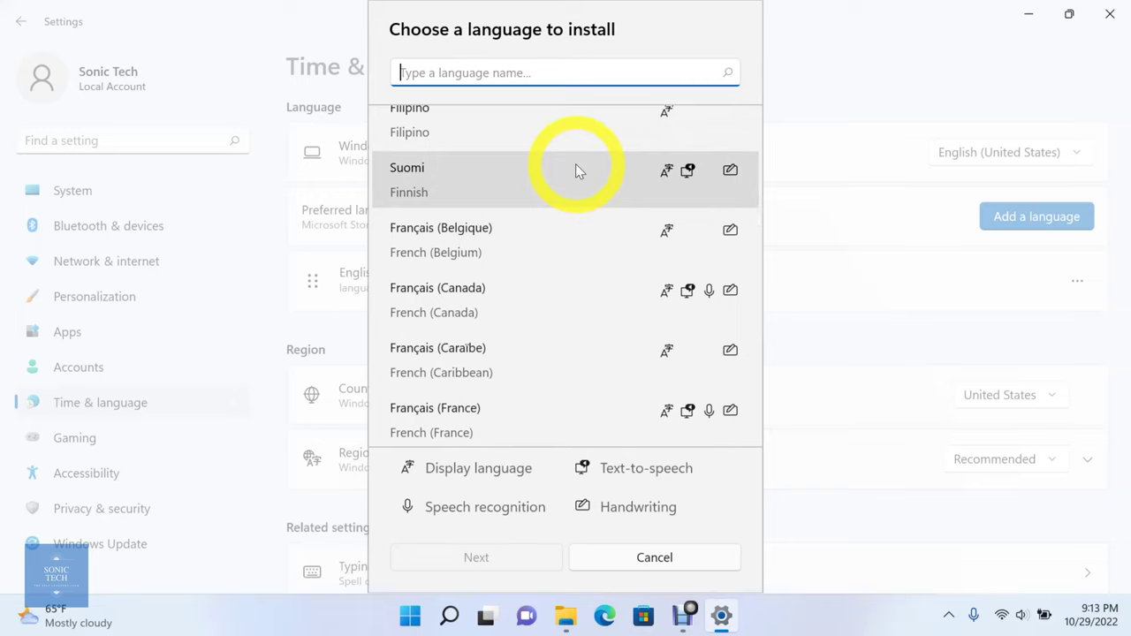
pyautogui.scroll(1, 576, 171)
pyautogui.scroll(-1, 575, 170)
pyautogui.scroll(-1, 575, 171)
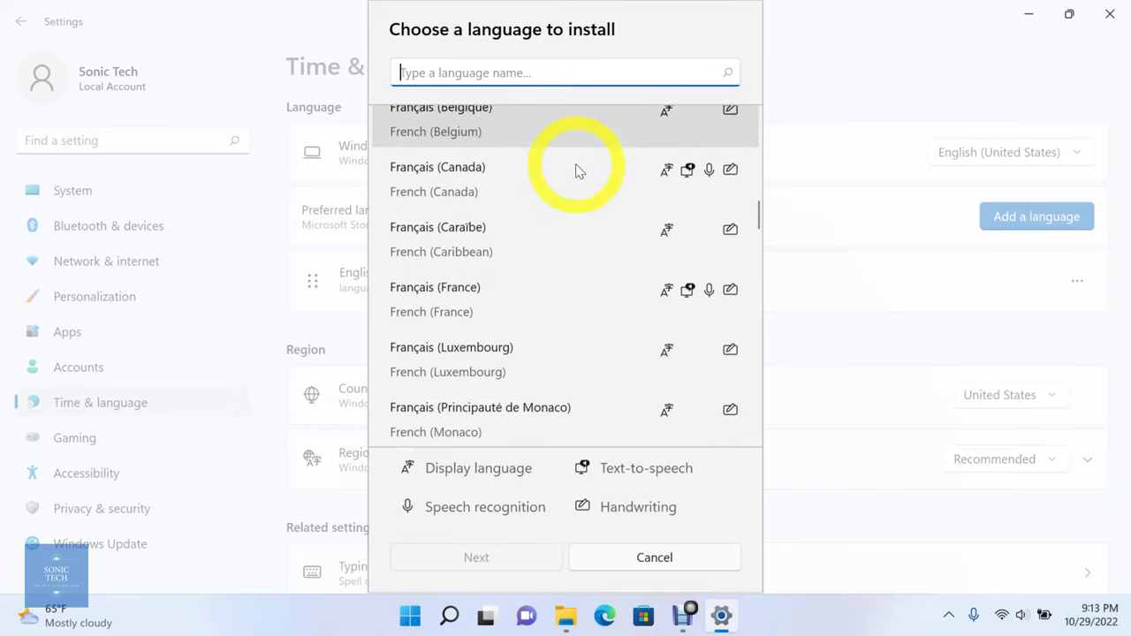
pyautogui.click(546, 290)
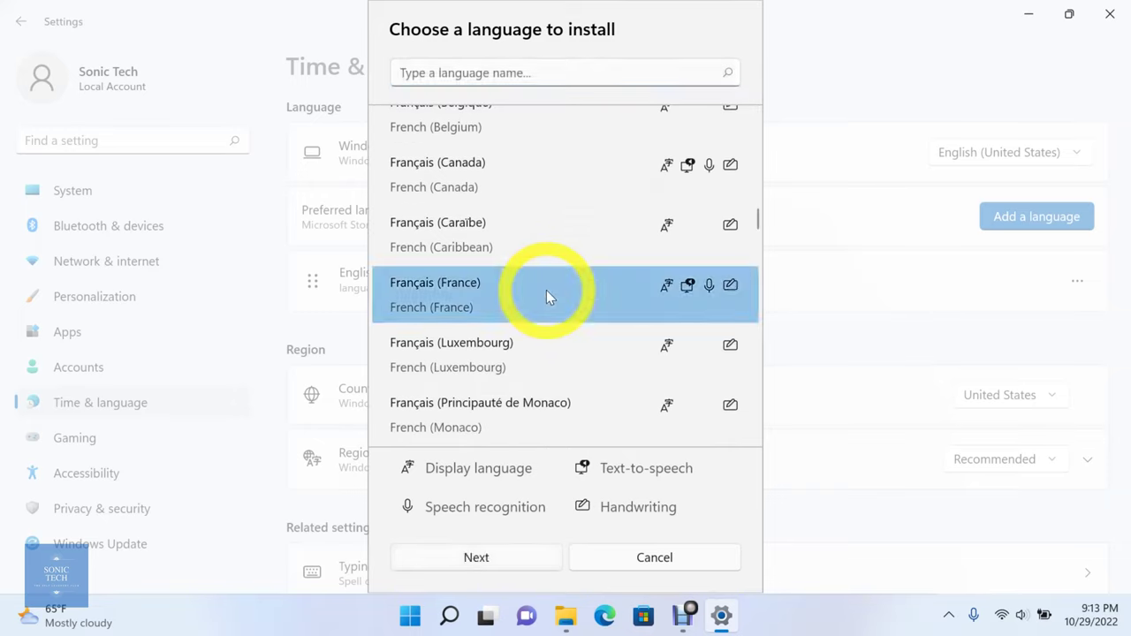
# - Install French (France) with its default language features
pyautogui.click(519, 554)
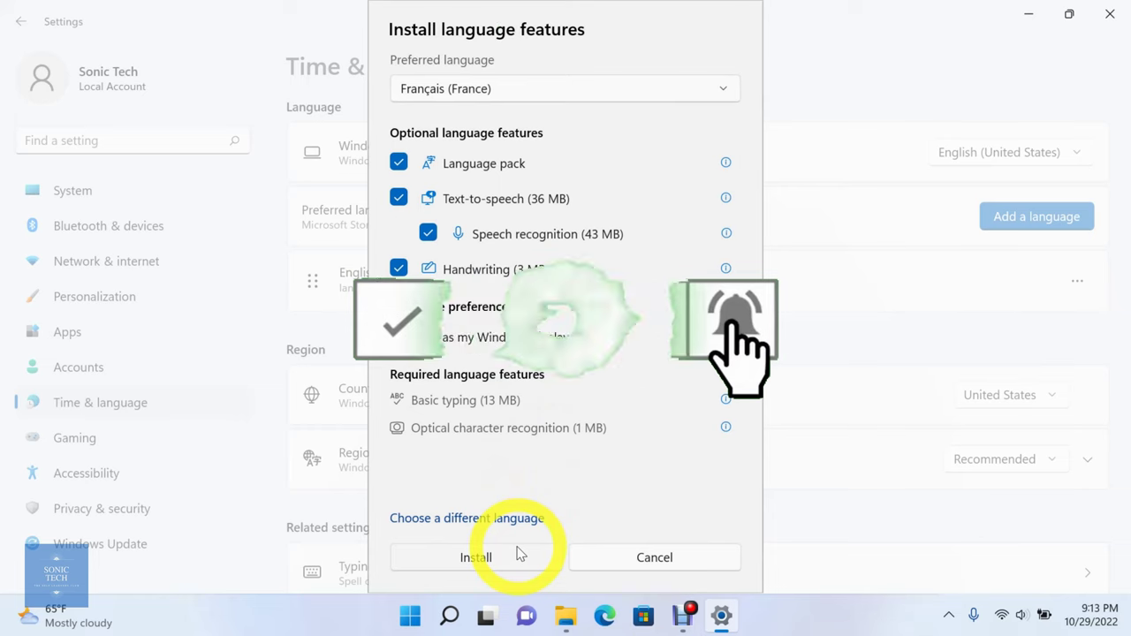
pyautogui.click(519, 553)
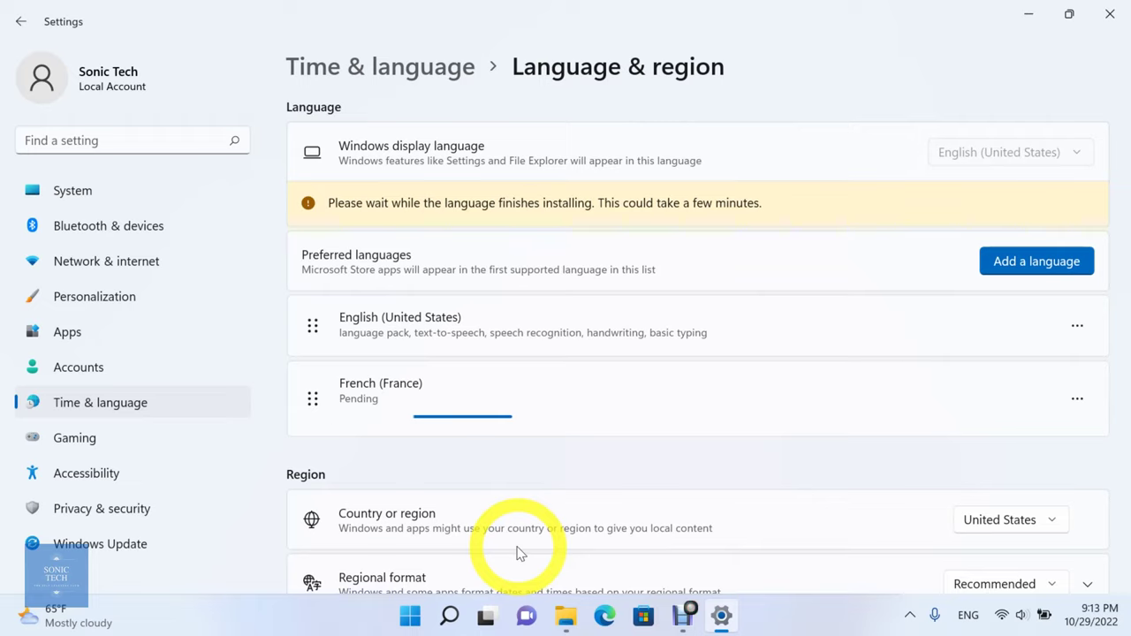
# - Add another language, search 'germa' and select Deutsch (Deutschland)
pyautogui.click(1036, 262)
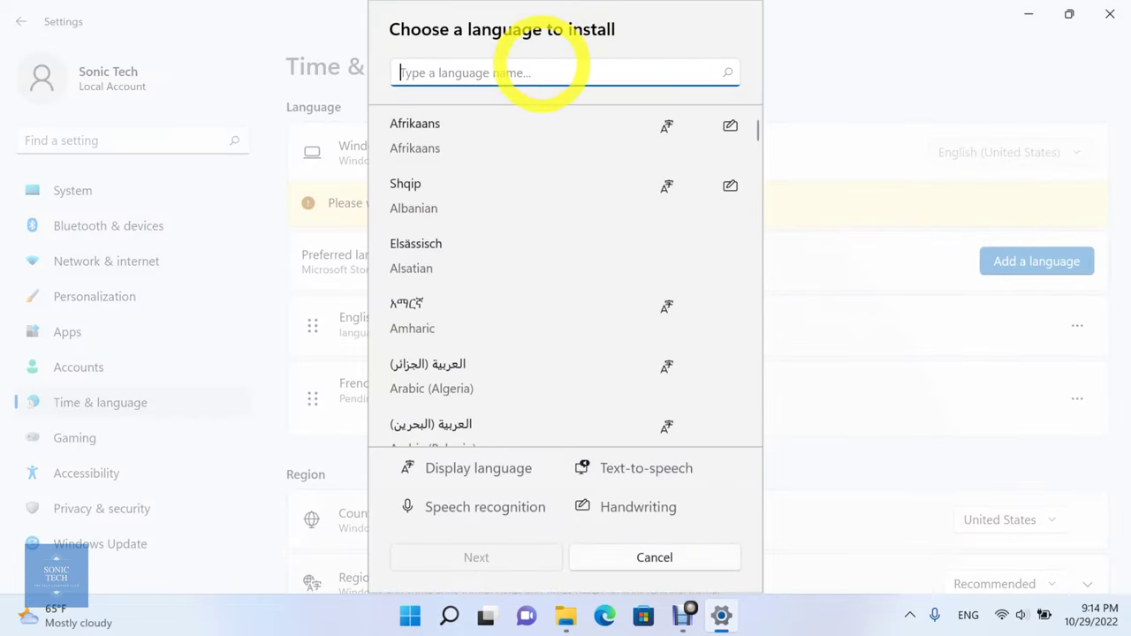
pyautogui.write('german')
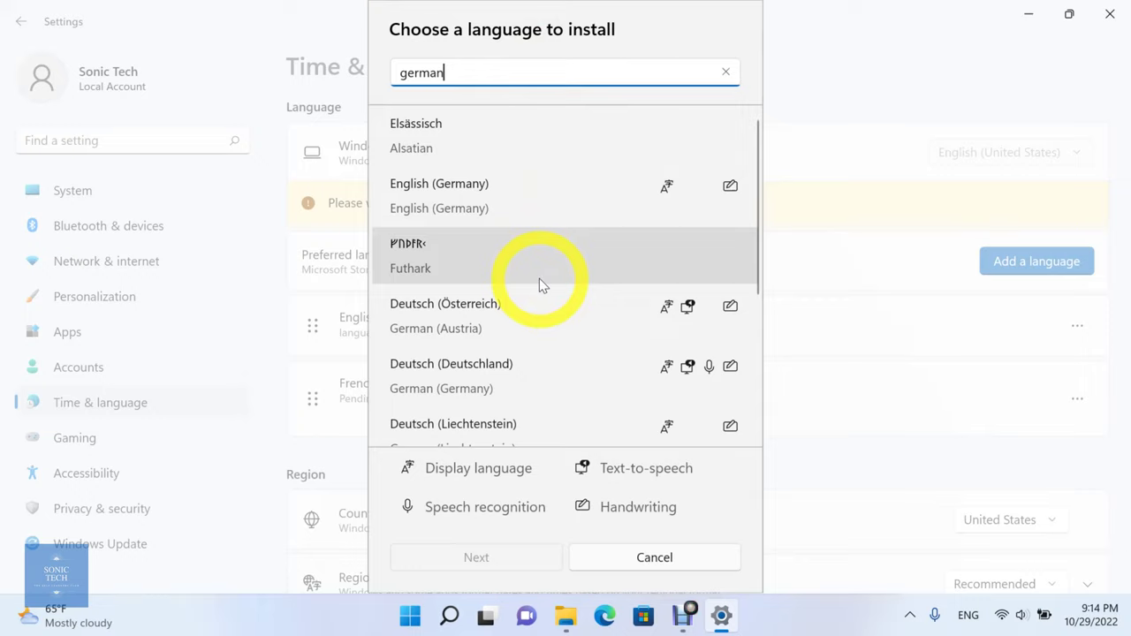
pyautogui.click(533, 379)
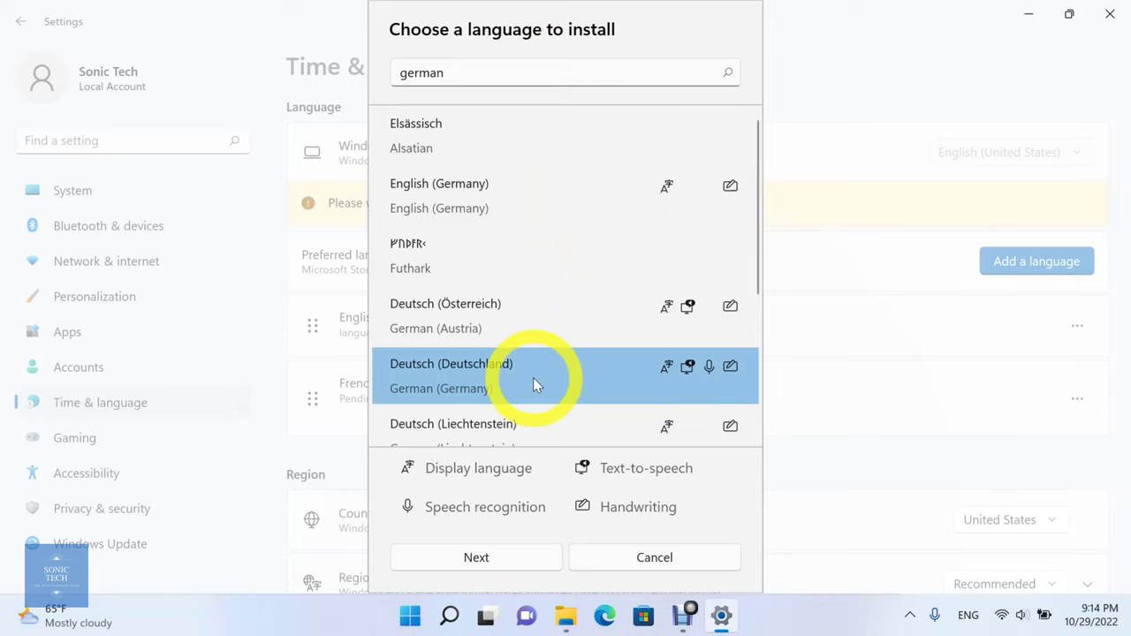
# - Install German (Germany) with its language pack
pyautogui.click(534, 562)
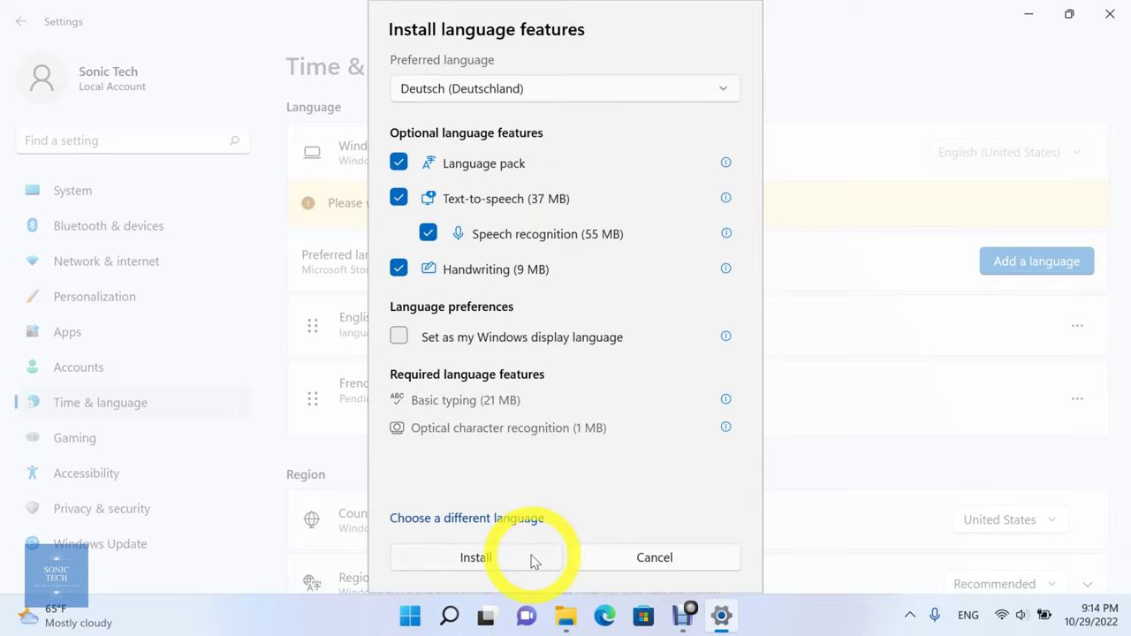
pyautogui.click(534, 562)
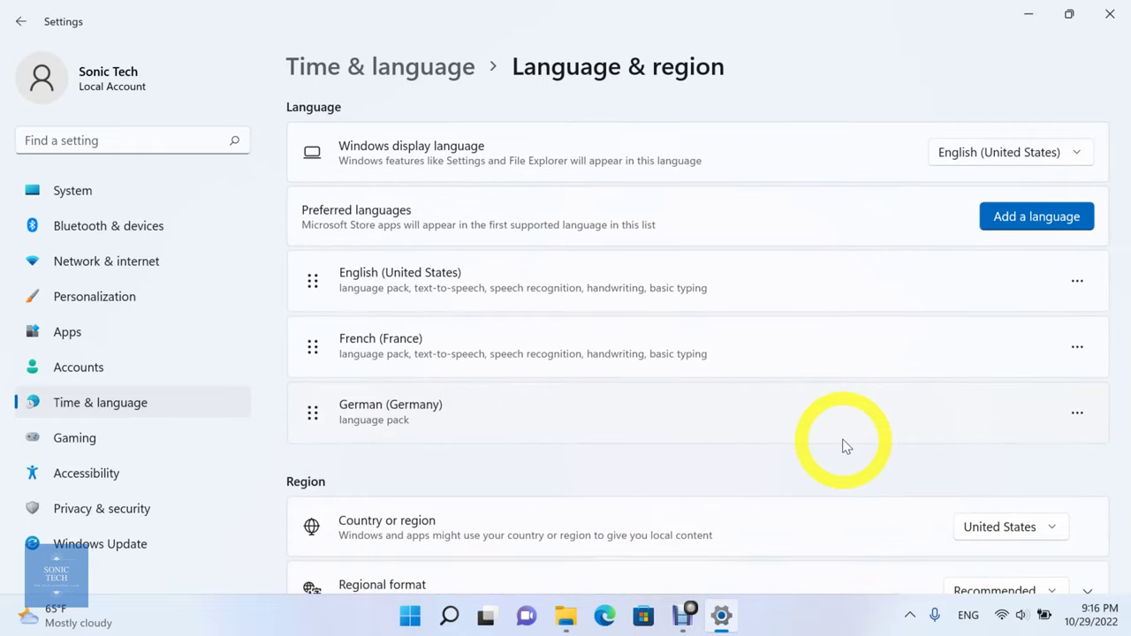
# - Switch the keyboard input language from English to French, then to German (DEU)
pyautogui.click(967, 618)
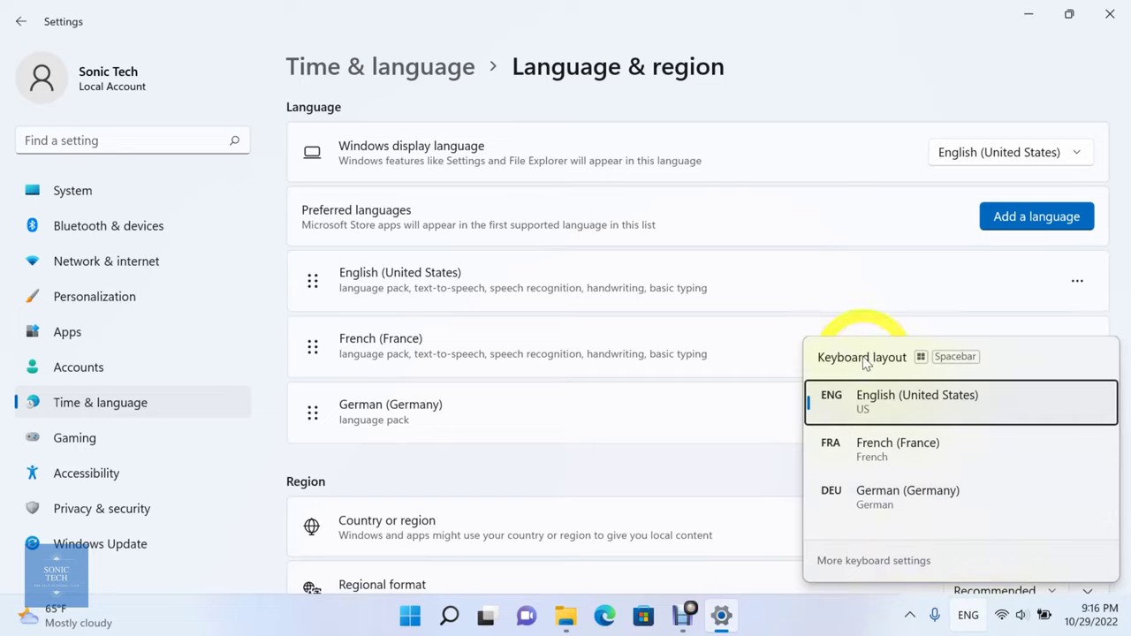
pyautogui.click(879, 448)
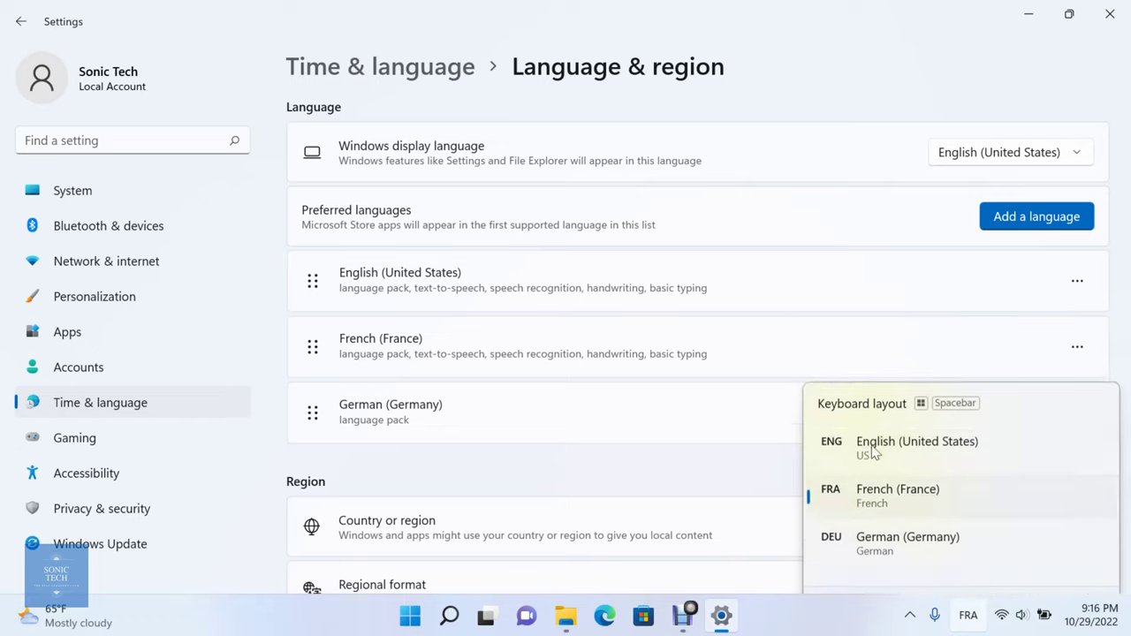
pyautogui.click(969, 615)
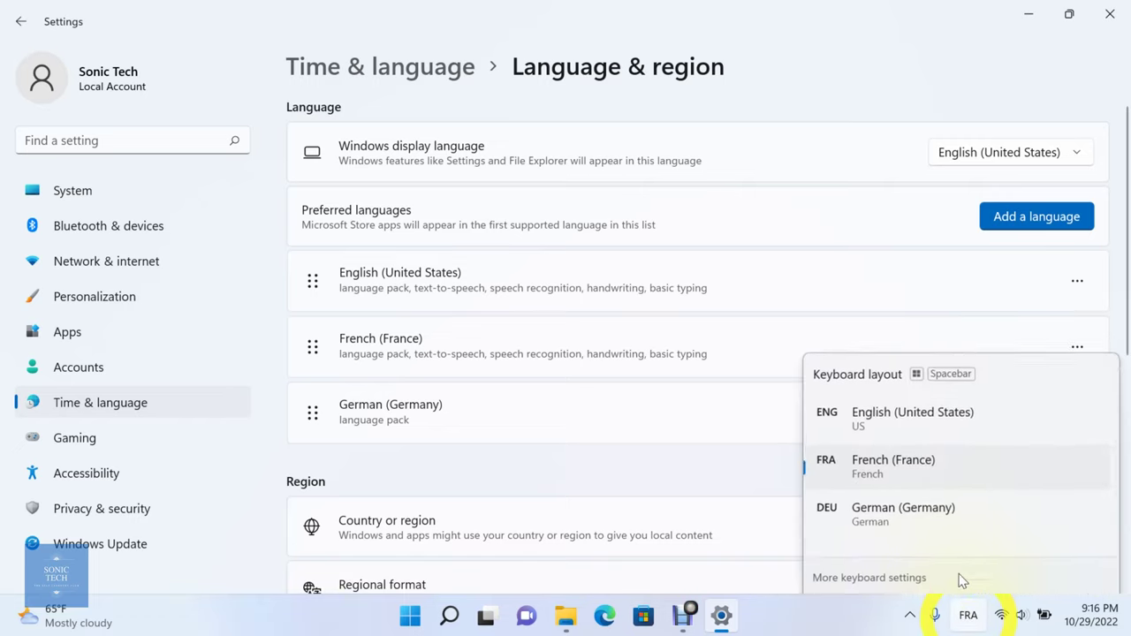
pyautogui.click(942, 497)
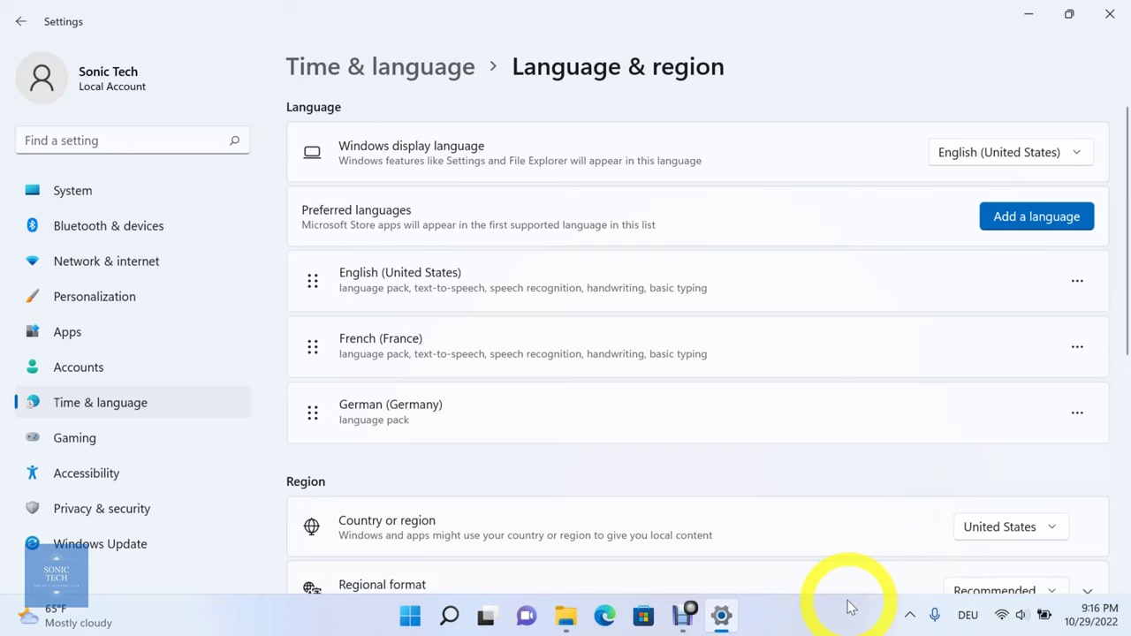
pyautogui.click(411, 616)
# - Launch the On-Screen Keyboard and switch input to ENG (US layout), then FRA (AZERTY)
pyautogui.write('key')
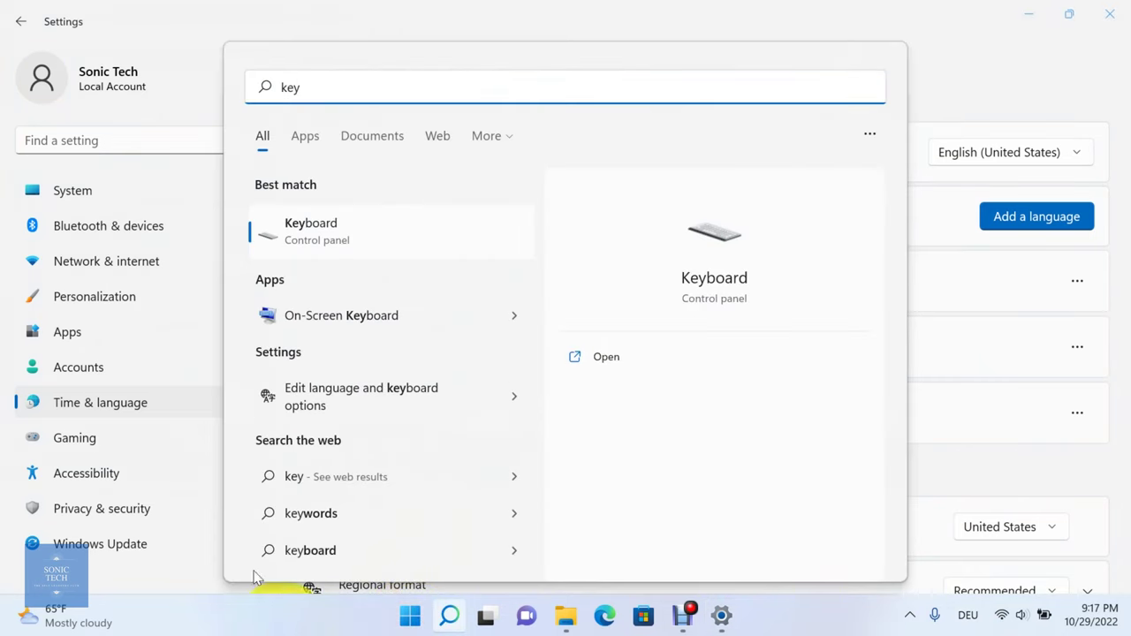
pyautogui.click(408, 327)
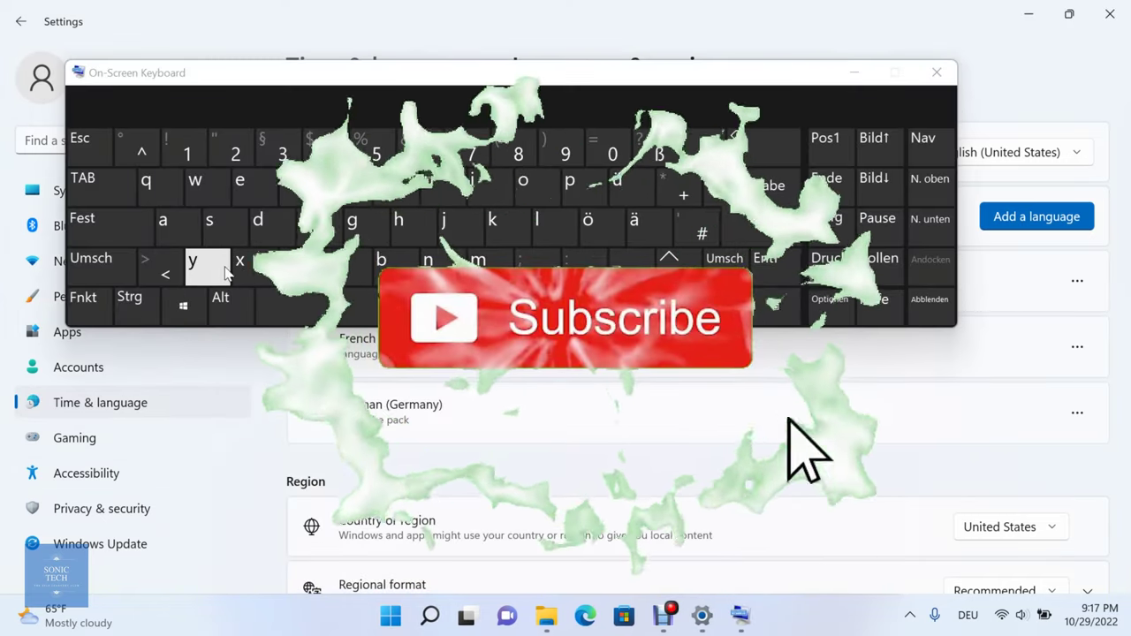
pyautogui.click(968, 619)
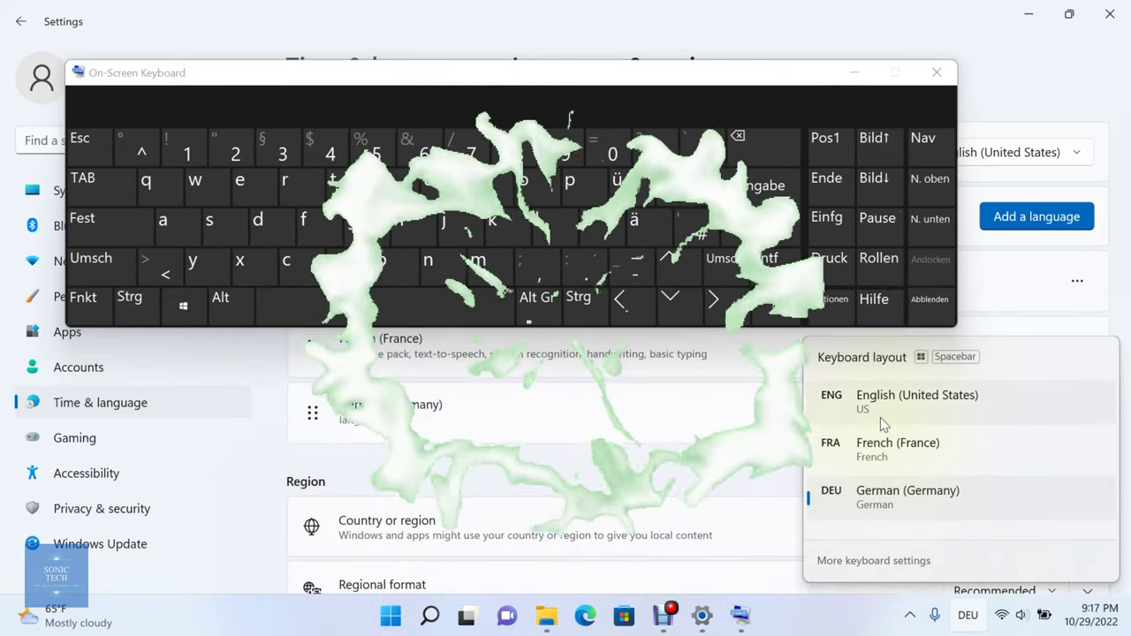
pyautogui.click(900, 410)
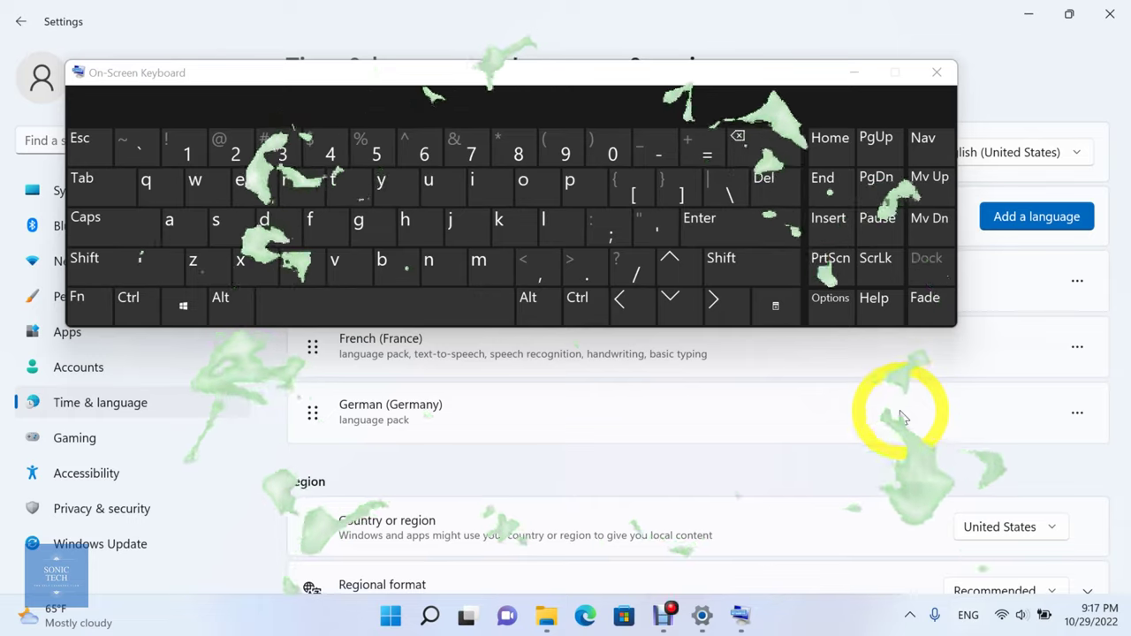
pyautogui.click(965, 614)
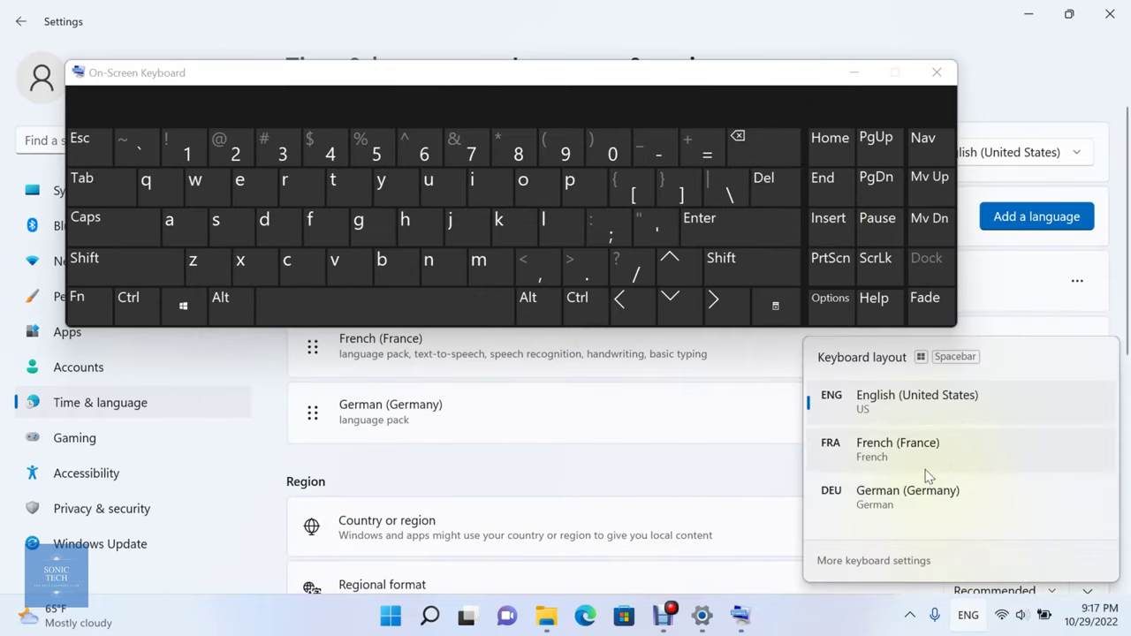
pyautogui.click(944, 456)
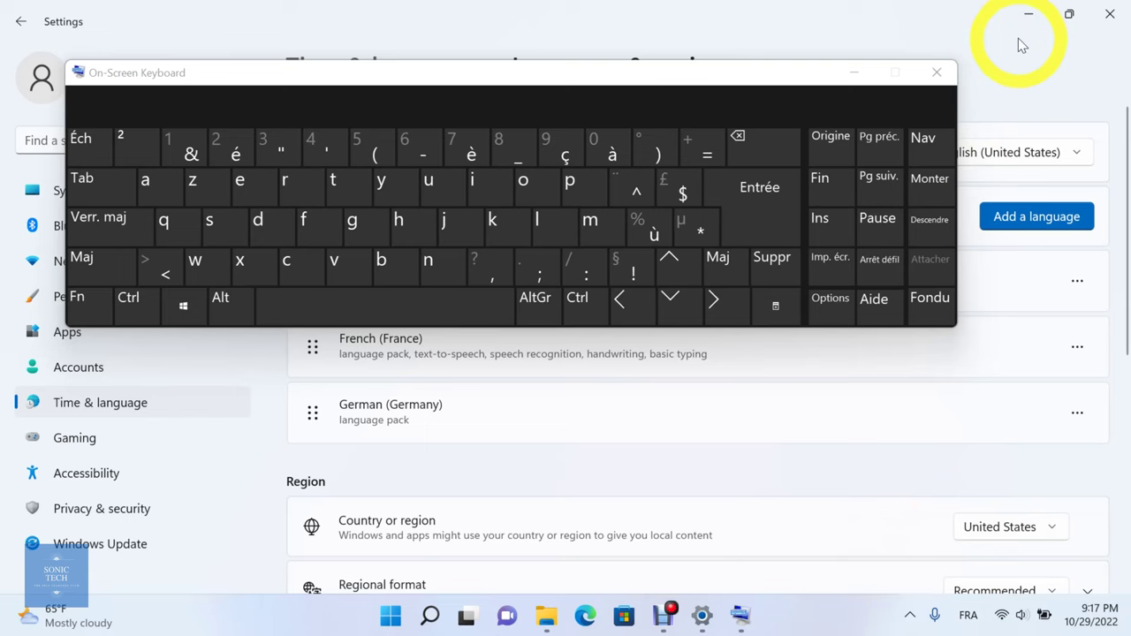
# - Close the On-Screen Keyboard and move German (Germany) above French (France)
pyautogui.click(937, 71)
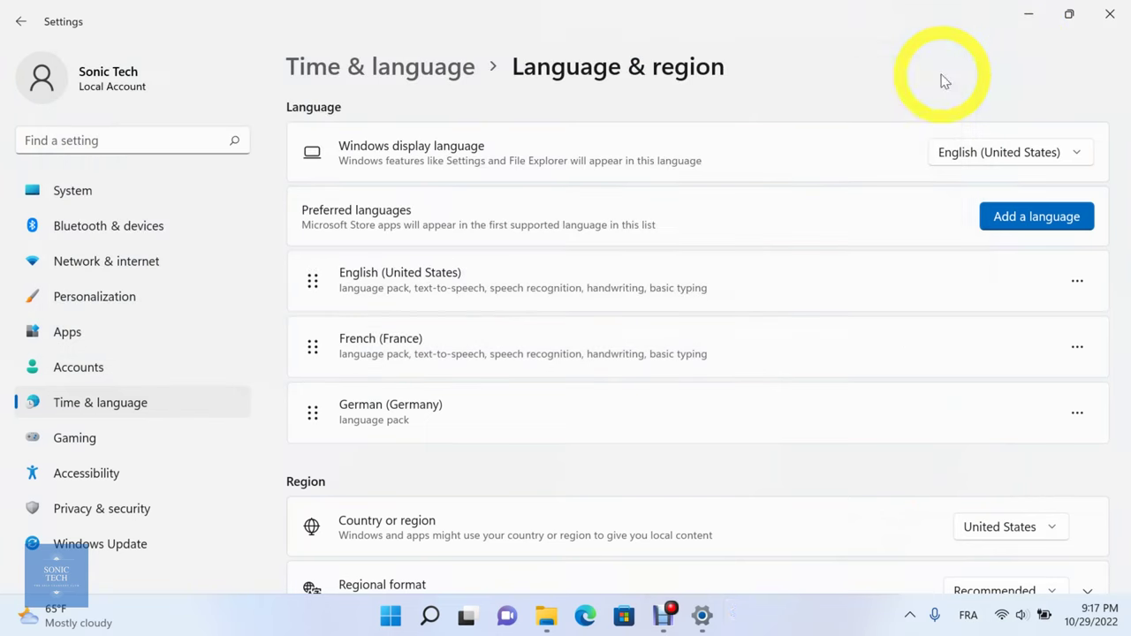
pyautogui.click(1081, 421)
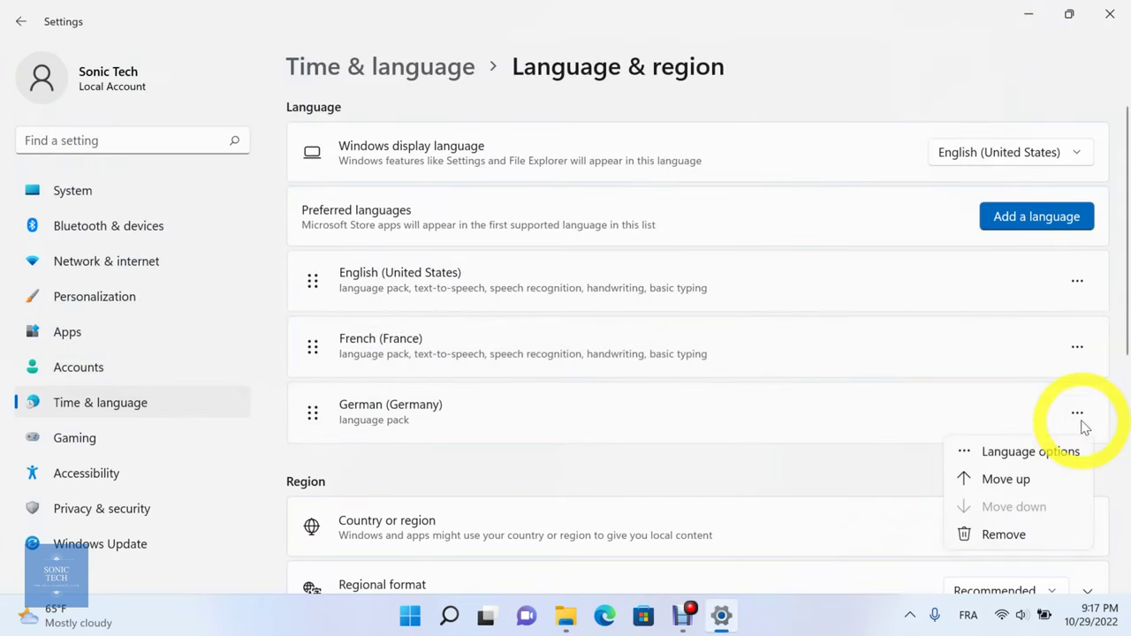
pyautogui.click(1017, 482)
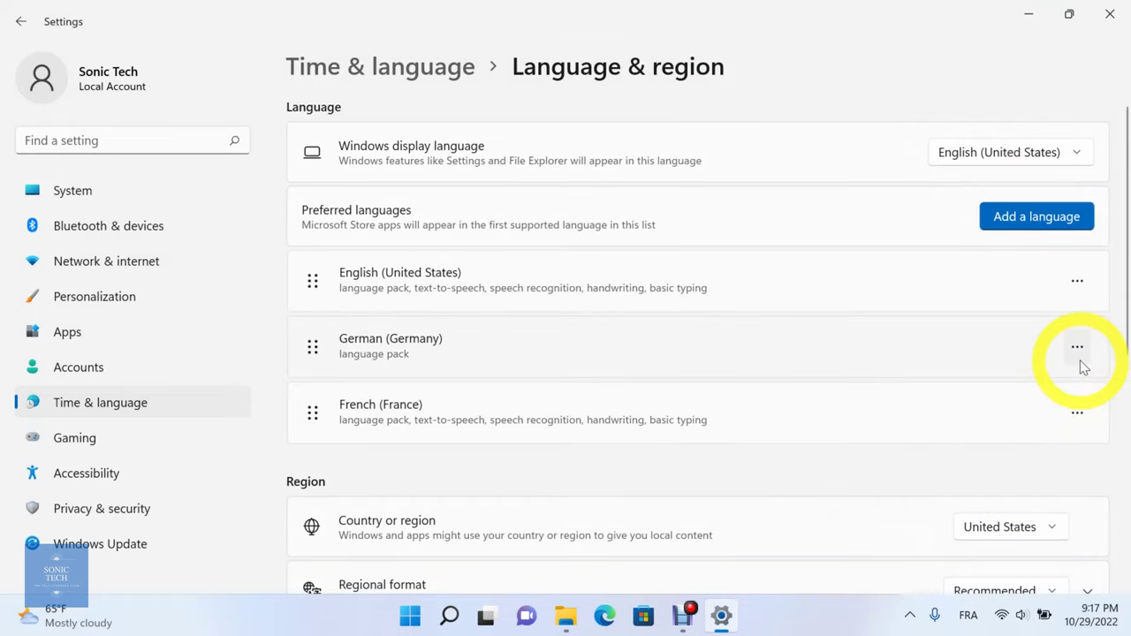